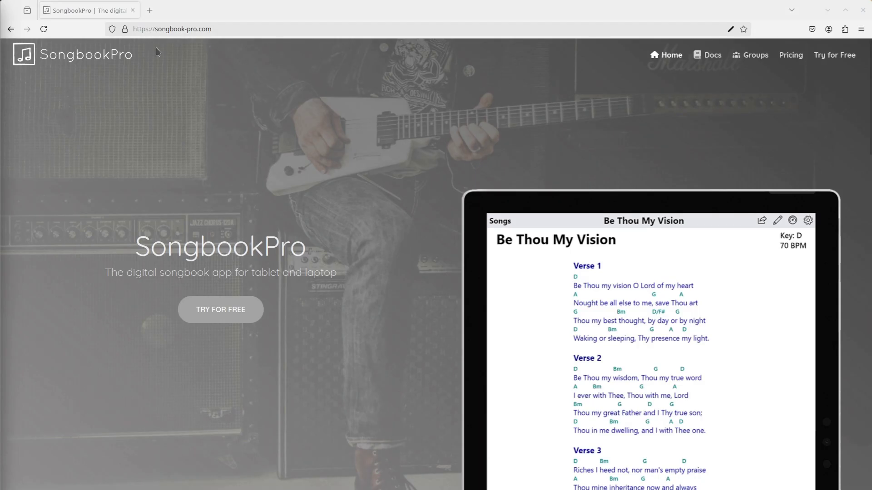
Enter the band leader's e-mail and password on the SongbookPro Groups sign-in page and sign in.
{"action": "left_click", "coordinate": [750, 59]}
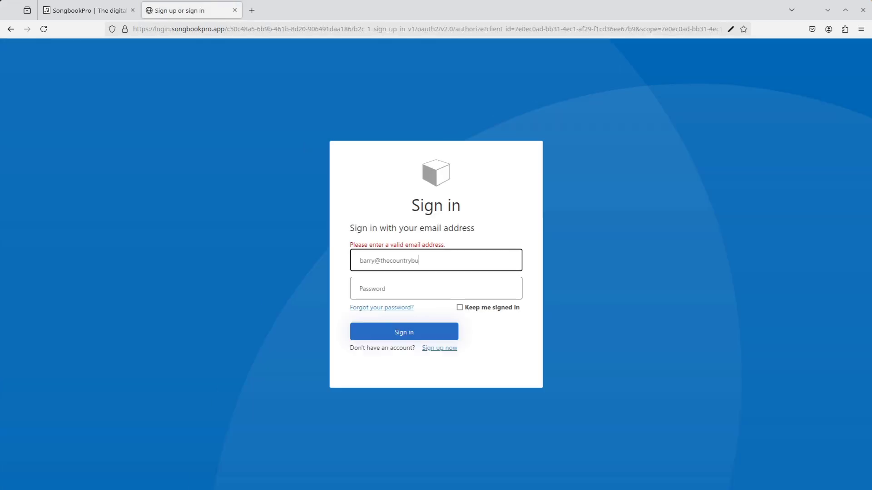
{"action": "key", "text": "Tab"}
{"action": "type", "text": "***************"}
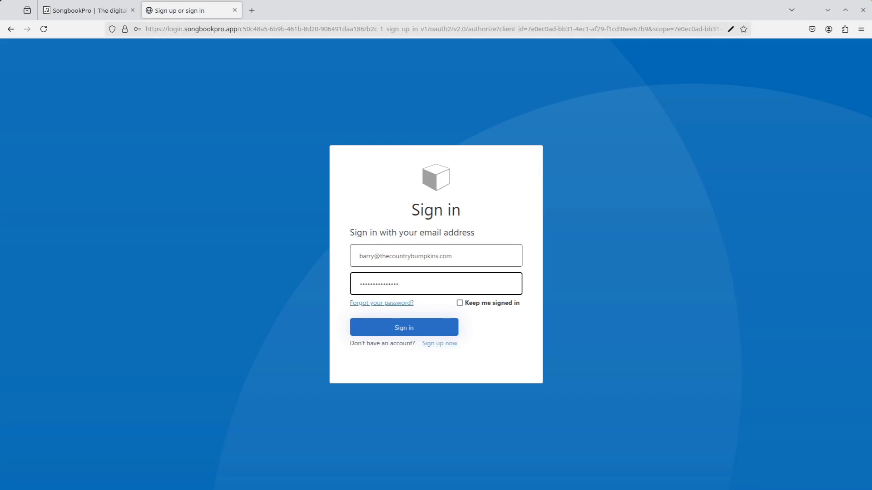
{"action": "left_click", "coordinate": [432, 322]}
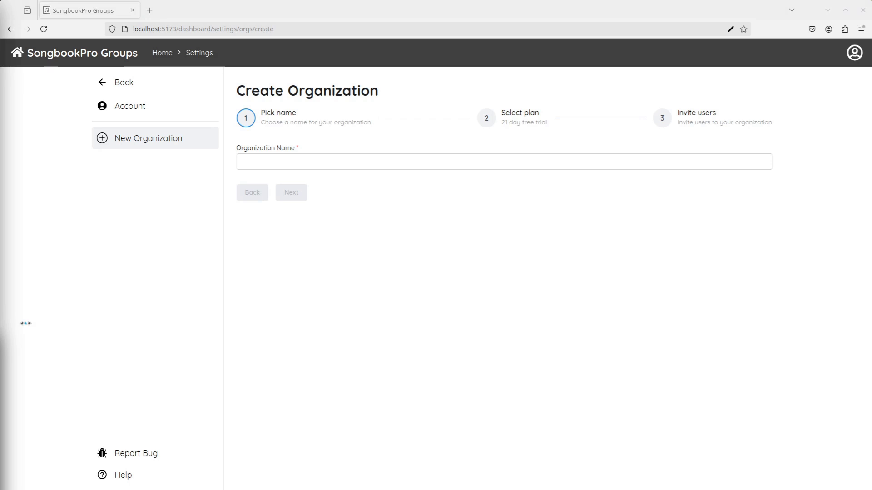
Begin a new organization and enter 'Barry and the Country Bumpkins' as its Organization Name.
{"action": "left_click", "coordinate": [119, 85]}
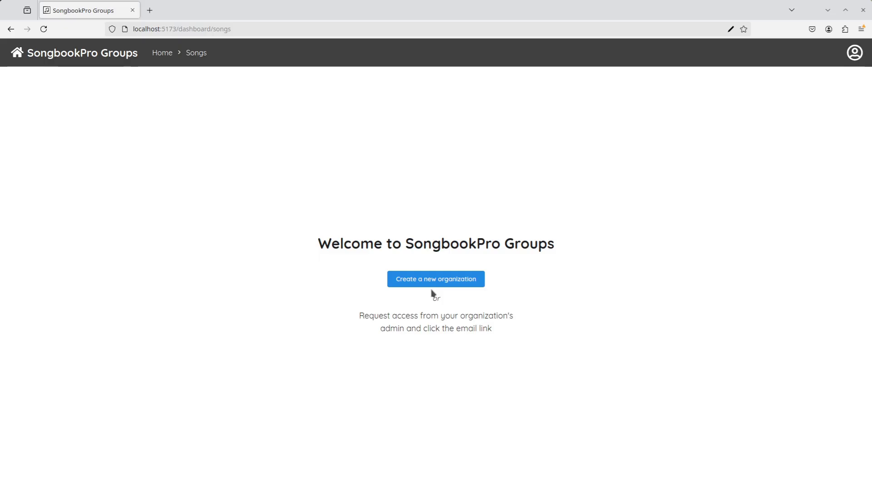
{"action": "left_click", "coordinate": [437, 282]}
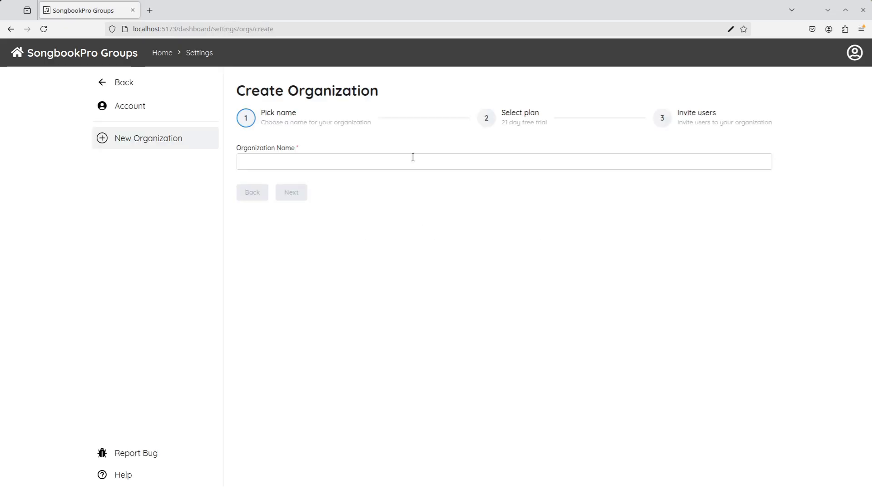
{"action": "left_click", "coordinate": [412, 157]}
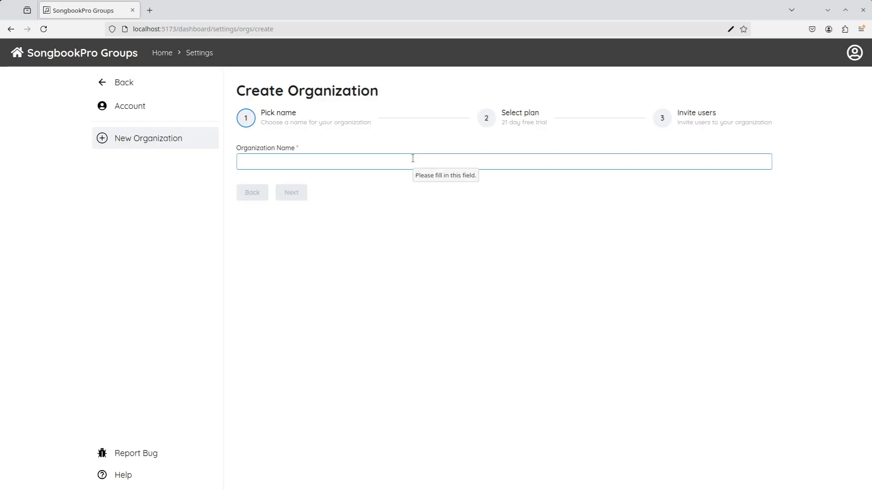
{"action": "type", "text": "B"}
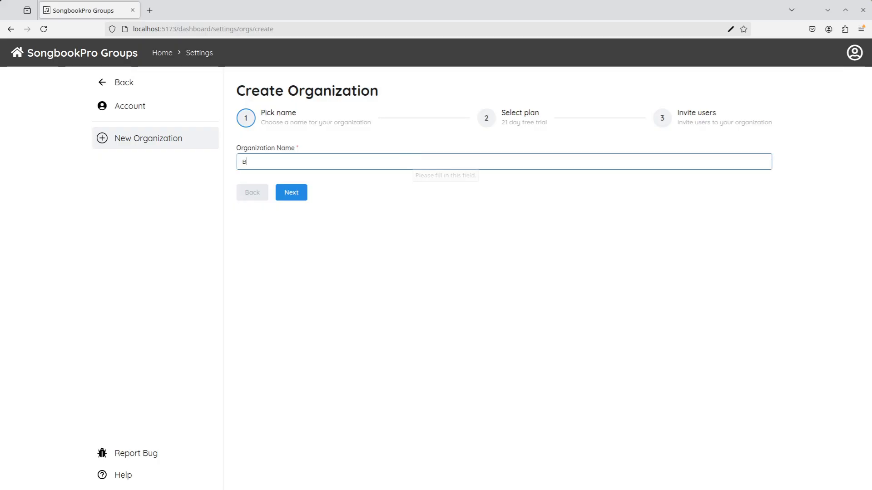
{"action": "type", "text": "arry and the Cou t"}
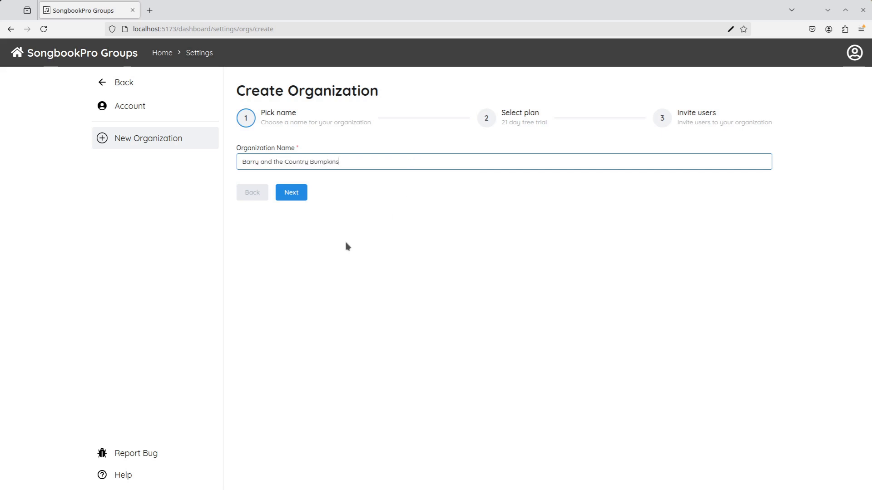
Compare the Band (6), Ensemble (12) and Orchestra (20) user allowances and try Orchestra with extra users.
{"action": "left_click", "coordinate": [292, 196]}
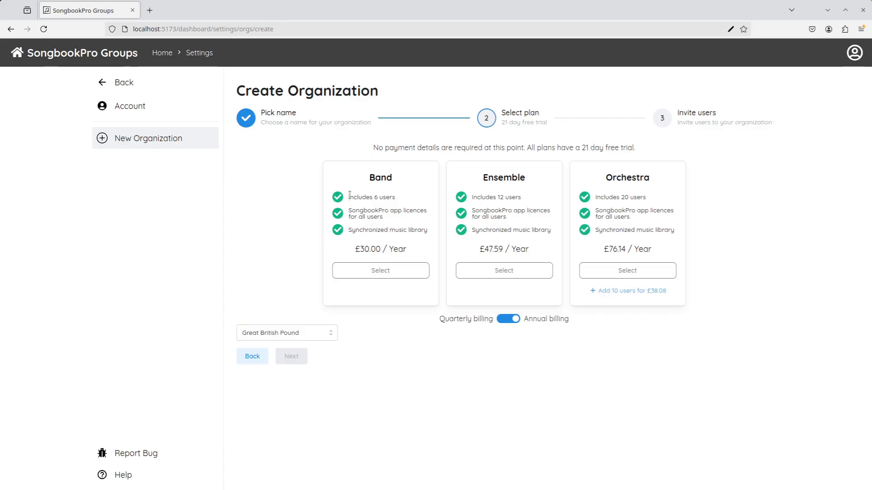
{"action": "left_click_drag", "start_coordinate": [349, 198], "coordinate": [394, 199]}
{"action": "left_click_drag", "start_coordinate": [471, 198], "coordinate": [522, 199]}
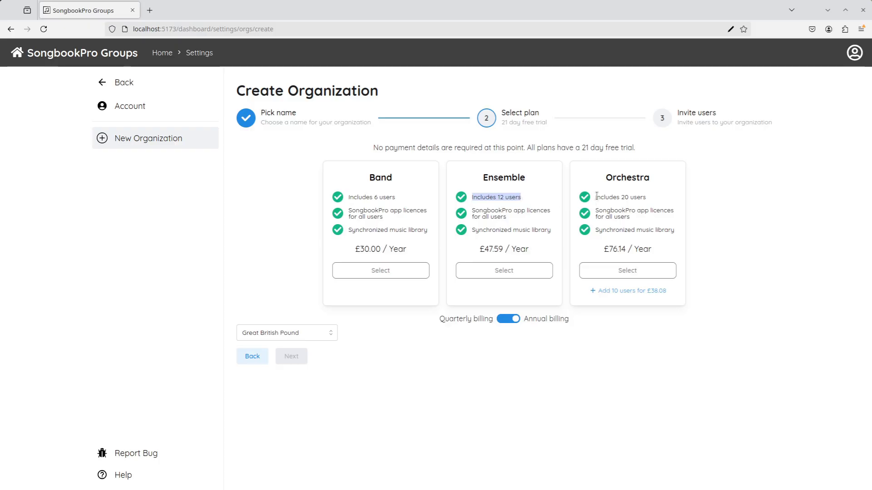
{"action": "left_click_drag", "start_coordinate": [596, 197], "coordinate": [647, 200]}
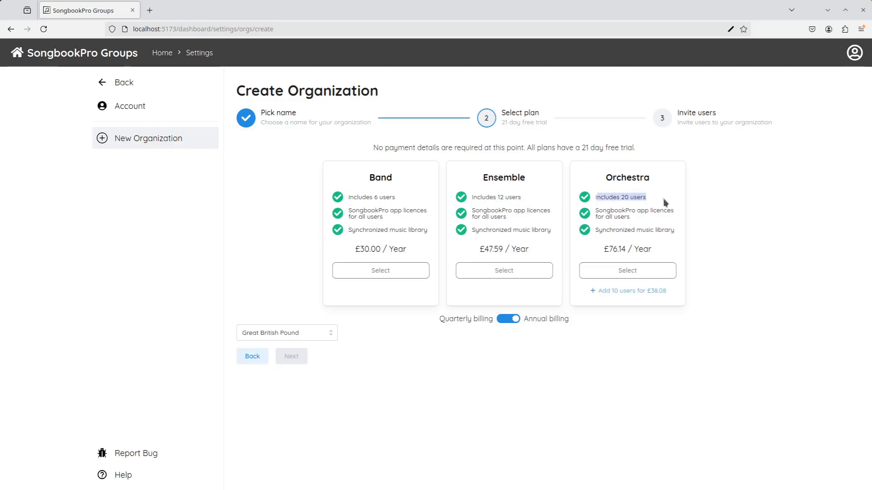
{"action": "left_click", "coordinate": [663, 200]}
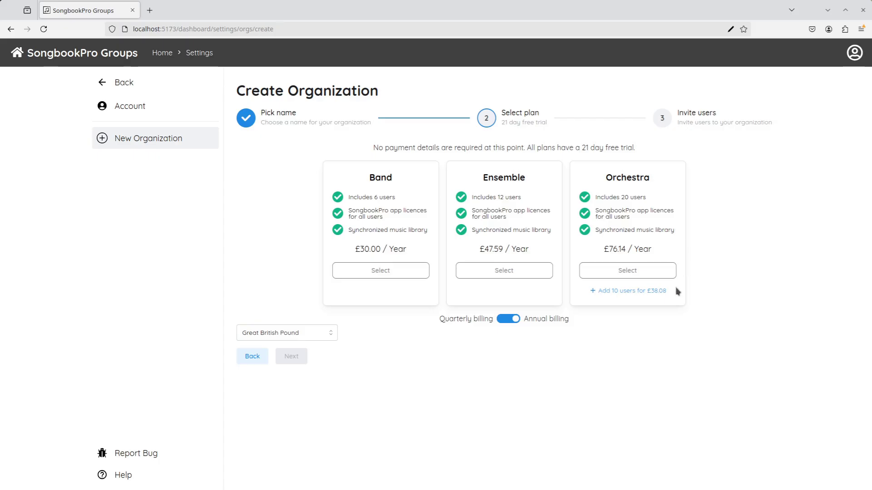
{"action": "left_click", "coordinate": [627, 295]}
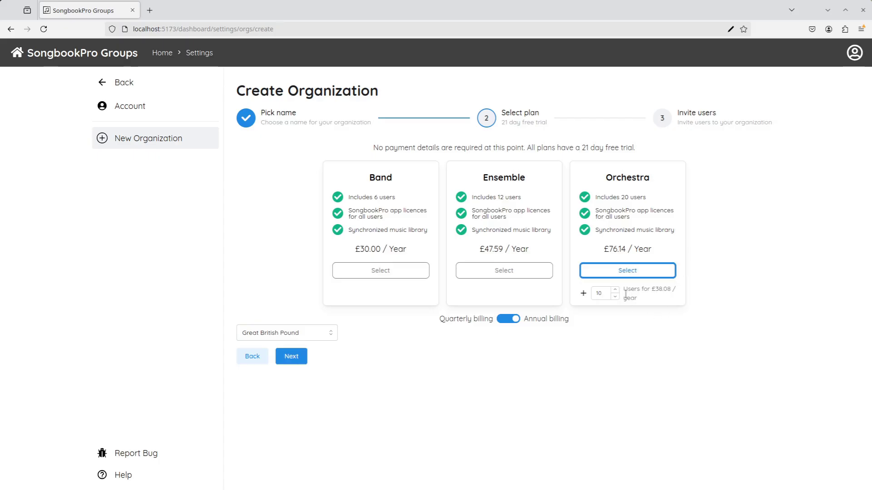
{"action": "left_click", "coordinate": [615, 291]}
{"action": "left_click", "coordinate": [616, 291]}
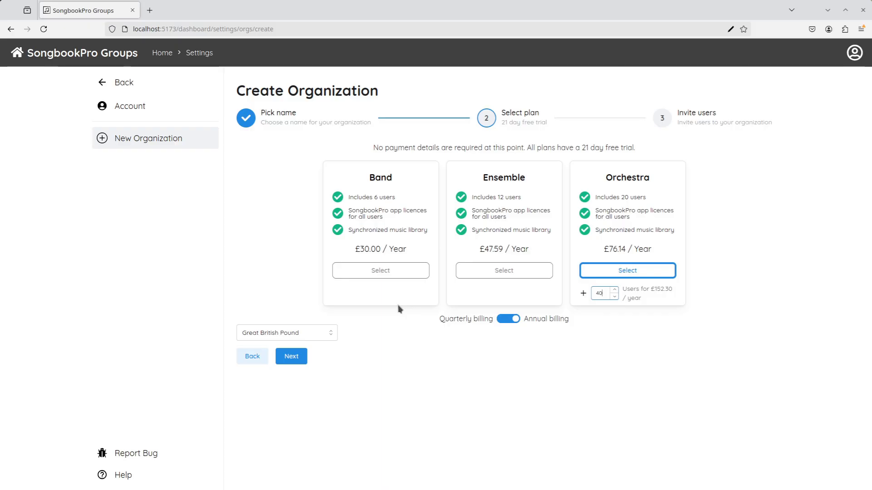
Settle on the Band plan after briefly trying Ensemble, noting the no-payment-details notice.
{"action": "left_click", "coordinate": [391, 274]}
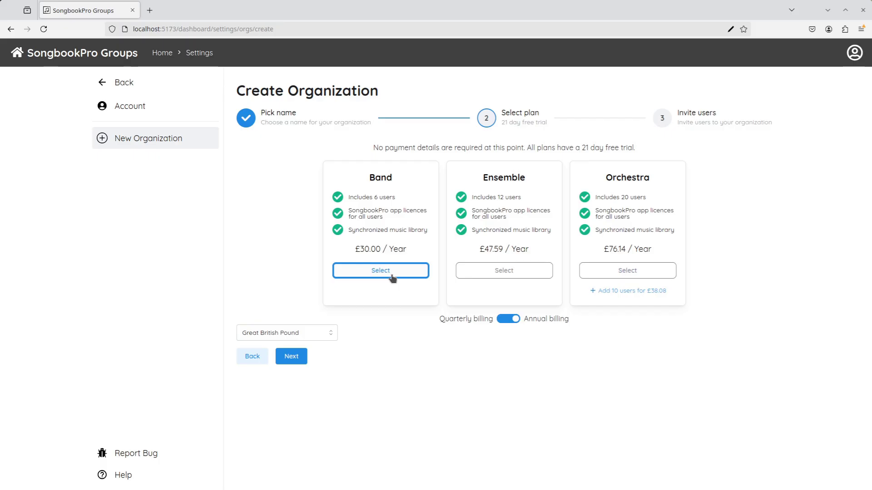
{"action": "left_click", "coordinate": [485, 271]}
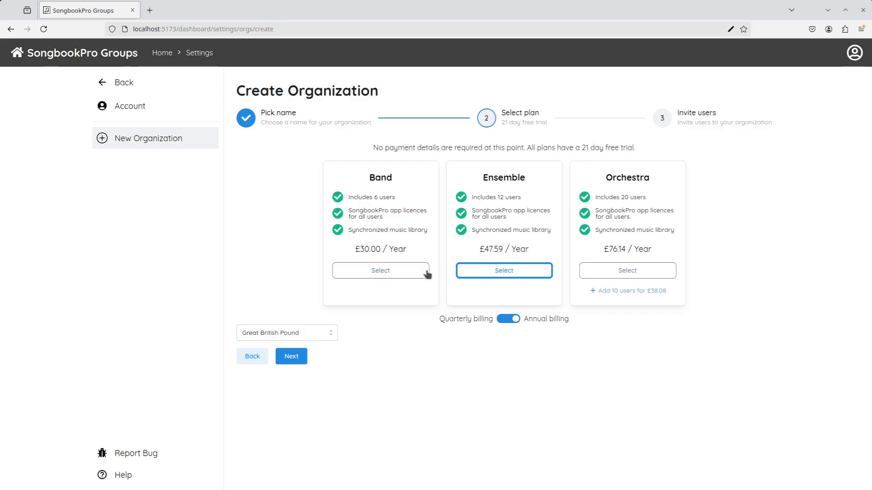
{"action": "left_click", "coordinate": [423, 274]}
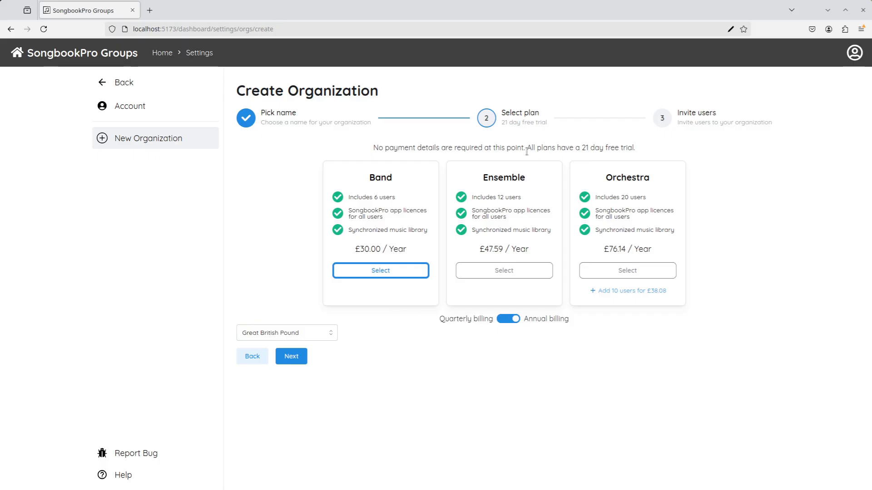
{"action": "left_click_drag", "start_coordinate": [371, 149], "coordinate": [638, 151]}
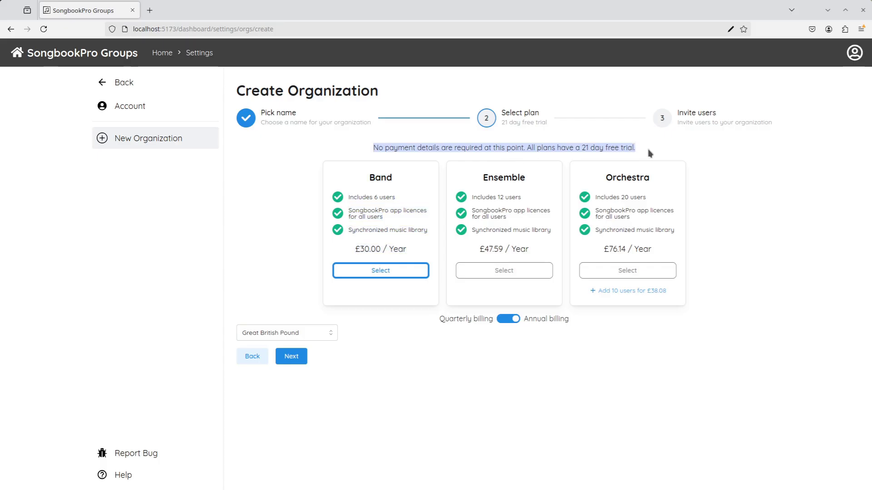
{"action": "left_click", "coordinate": [649, 154]}
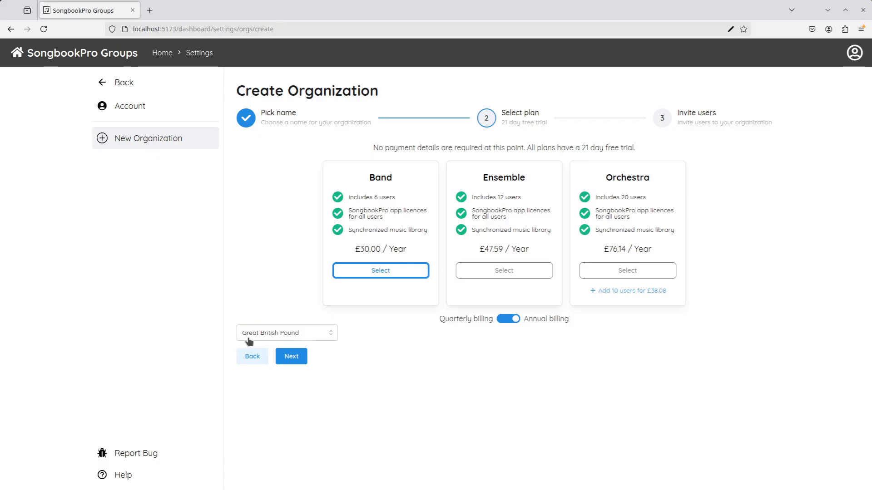
Preview the plan prices in Chinese Yuan and then Colombian Peso.
{"action": "left_click", "coordinate": [313, 338]}
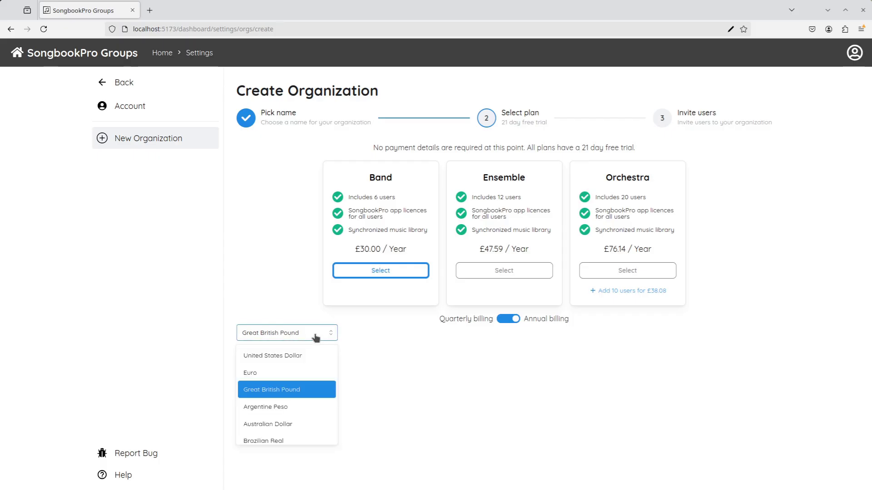
{"action": "scroll", "coordinate": [312, 377], "scroll_direction": "down", "scroll_amount": 3}
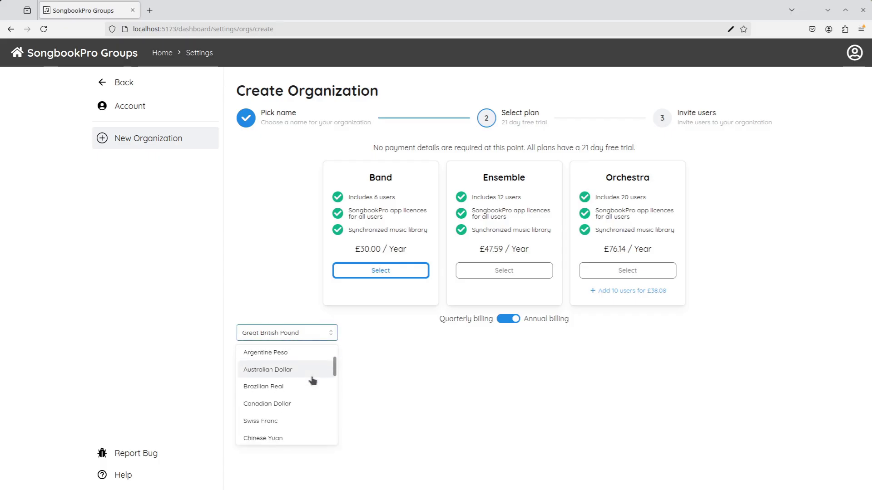
{"action": "left_click", "coordinate": [311, 382]}
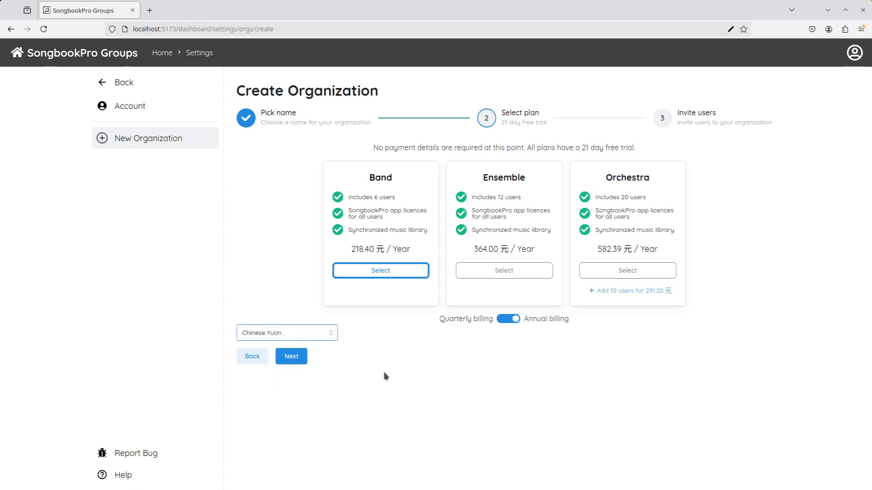
{"action": "left_click", "coordinate": [310, 338]}
{"action": "scroll", "coordinate": [295, 389], "scroll_direction": "down", "scroll_amount": 3}
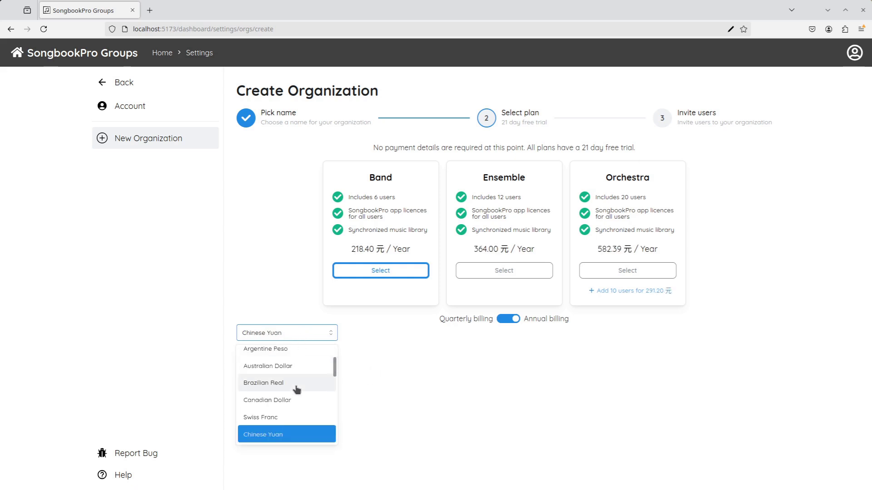
{"action": "left_click", "coordinate": [296, 399]}
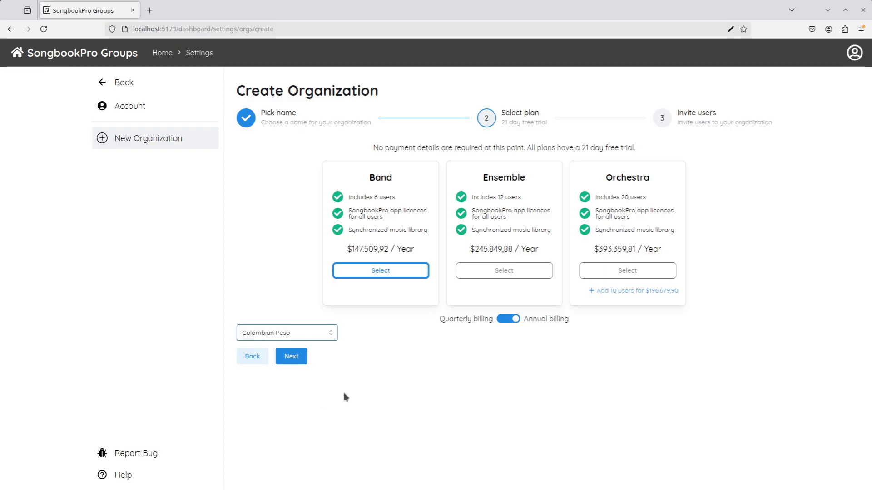
Set the billing currency back to Great British Pound and advance to Invite users.
{"action": "left_click", "coordinate": [310, 335]}
{"action": "scroll", "coordinate": [305, 359], "scroll_direction": "up", "scroll_amount": 3}
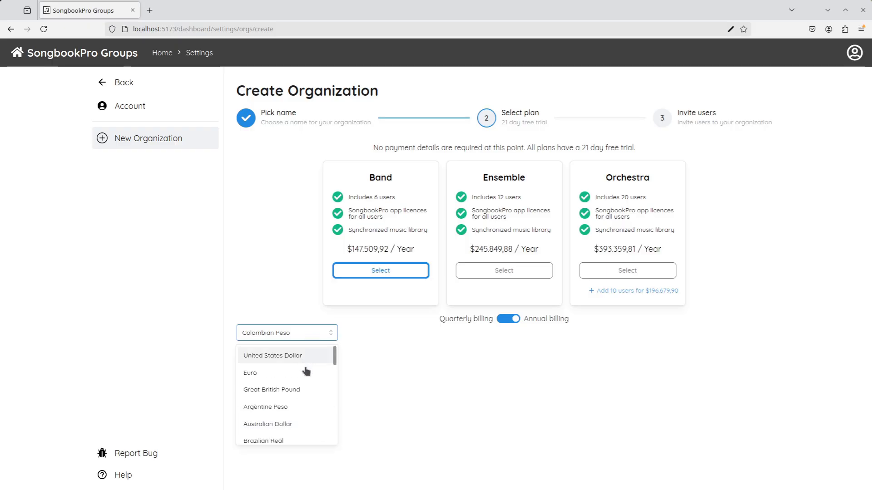
{"action": "left_click", "coordinate": [306, 392]}
{"action": "left_click", "coordinate": [294, 360]}
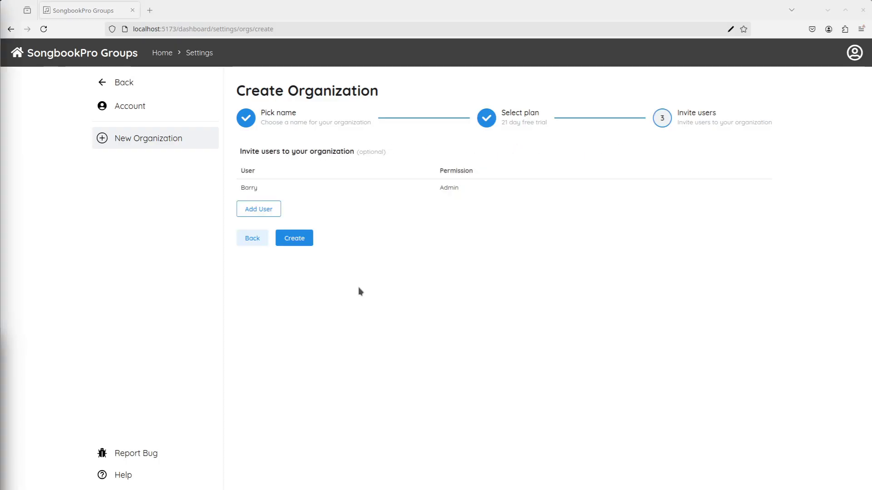
{"action": "left_click_drag", "start_coordinate": [239, 154], "coordinate": [357, 157]}
{"action": "left_click", "coordinate": [366, 202]}
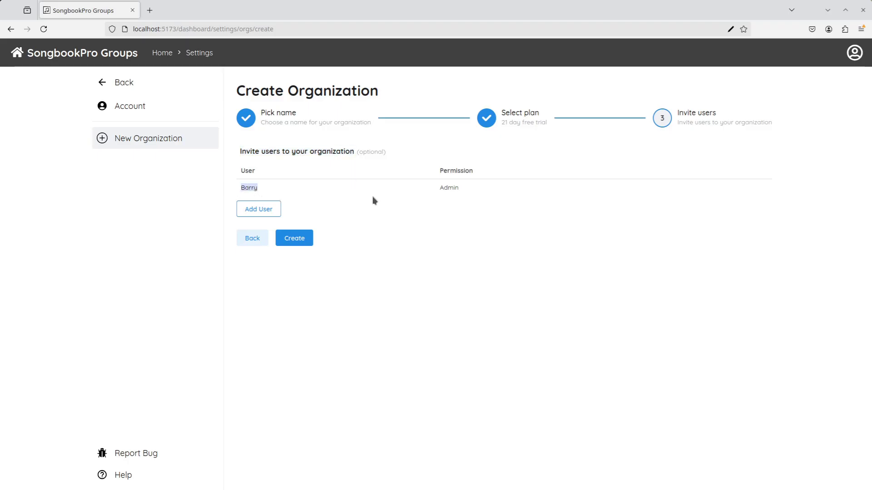
{"action": "left_click", "coordinate": [388, 200]}
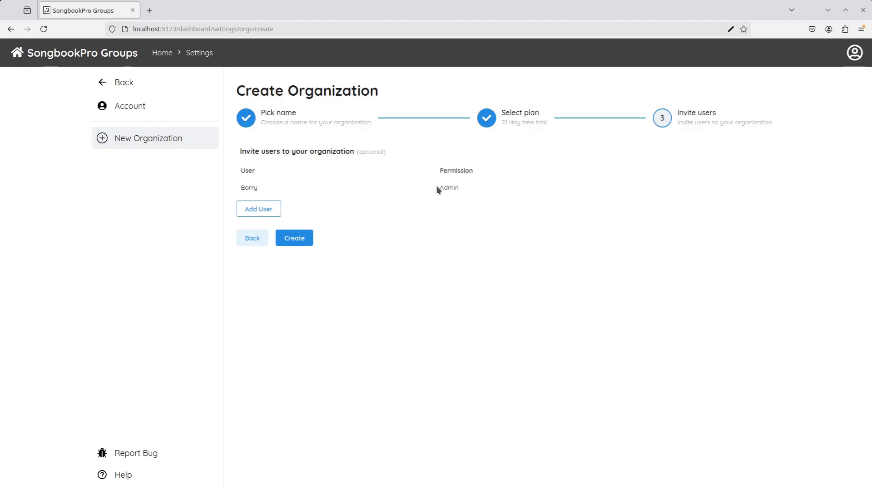
{"action": "left_click_drag", "start_coordinate": [438, 187], "coordinate": [467, 187]}
{"action": "left_click", "coordinate": [418, 220]}
Add the first bandmate's e-mail address to the invite list with Editor permission.
{"action": "left_click", "coordinate": [271, 212]}
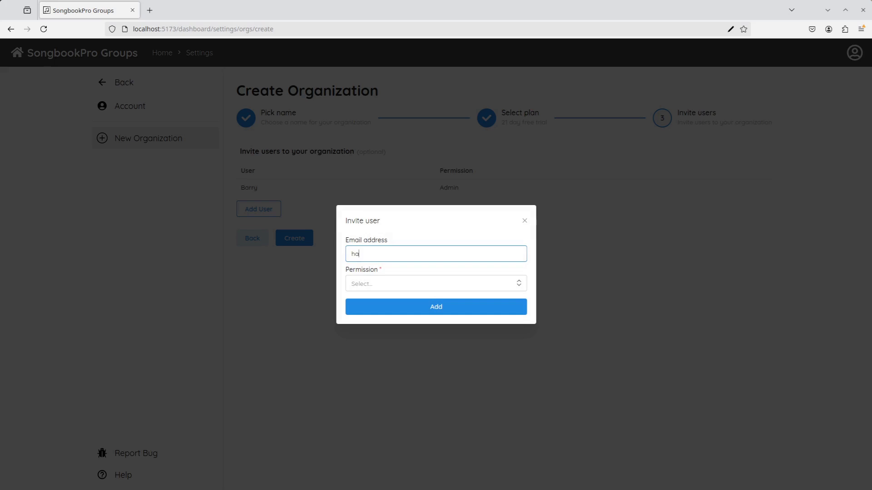
{"action": "left_click", "coordinate": [376, 286]}
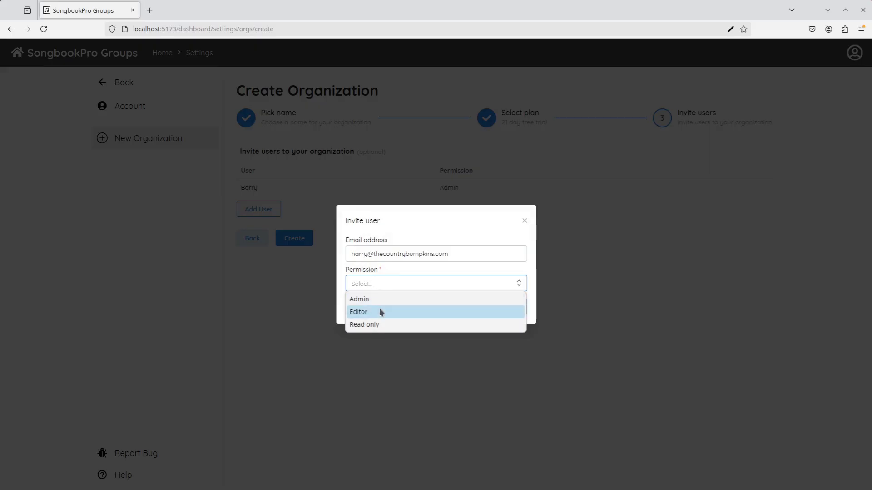
{"action": "left_click", "coordinate": [379, 308]}
{"action": "left_click", "coordinate": [411, 314]}
Add the second bandmate's e-mail address as an Editor and create the organization.
{"action": "left_click", "coordinate": [272, 230]}
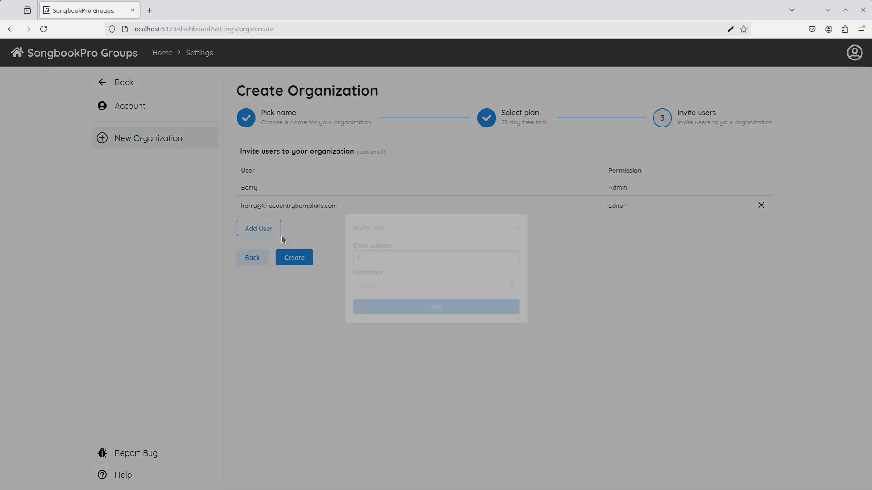
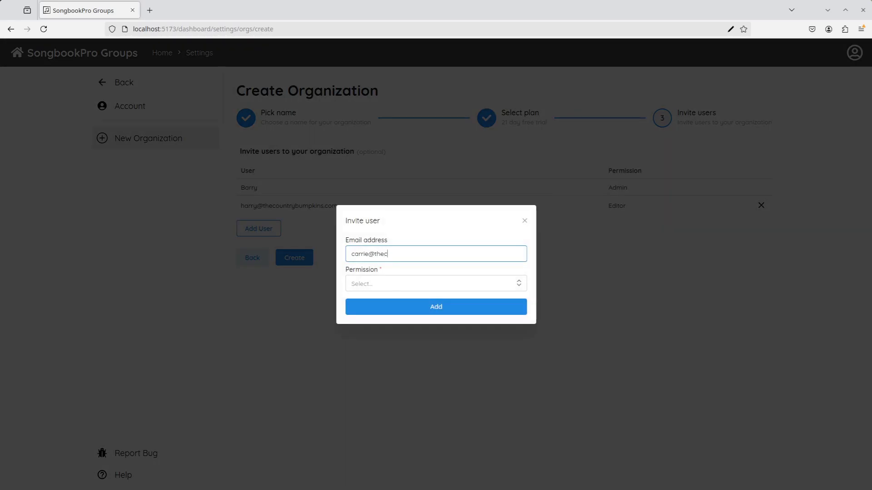
{"action": "left_click", "coordinate": [380, 287]}
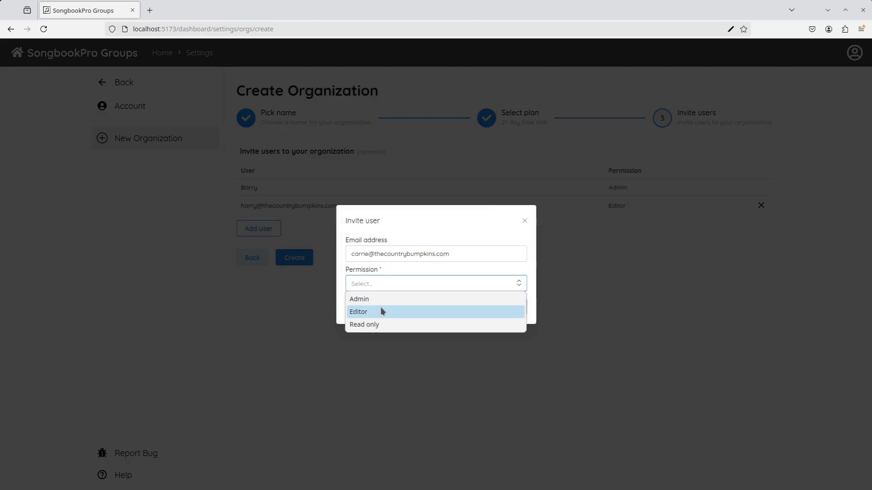
{"action": "left_click", "coordinate": [381, 307]}
{"action": "left_click", "coordinate": [389, 312]}
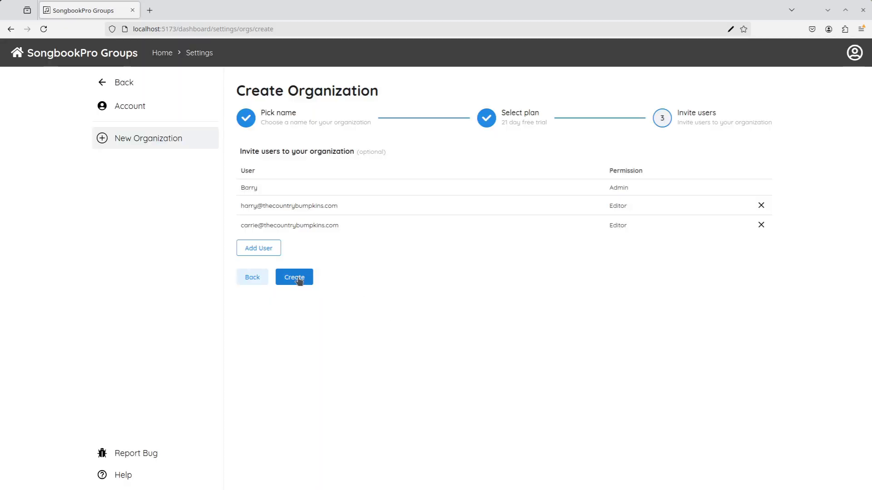
{"action": "left_click", "coordinate": [296, 278]}
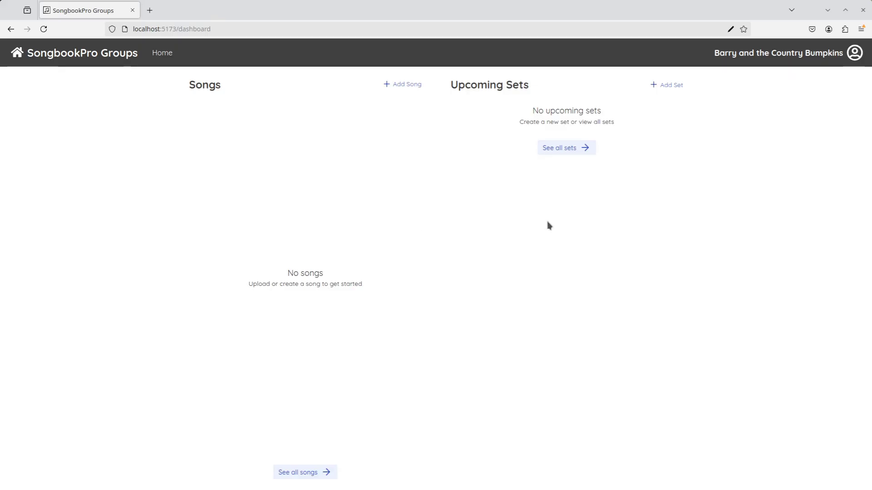
Open Manage Organization from the account menu to see the users and Free Trial seats.
{"action": "left_click", "coordinate": [805, 54]}
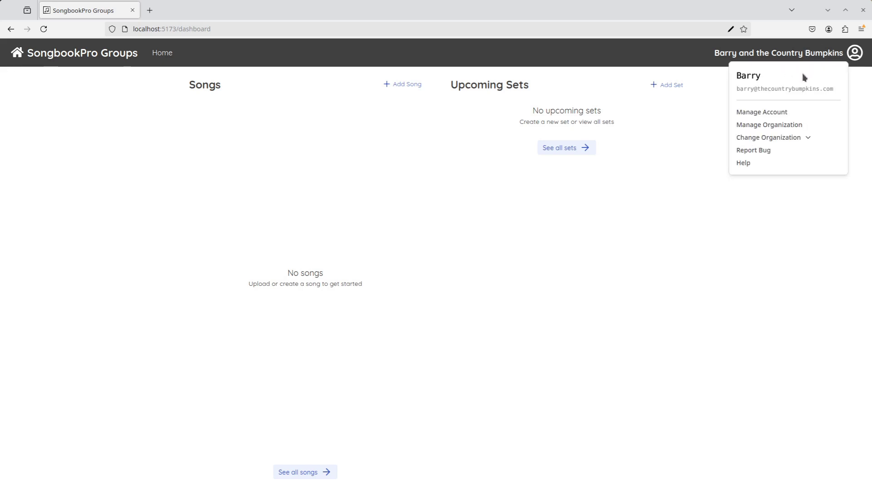
{"action": "left_click", "coordinate": [782, 127]}
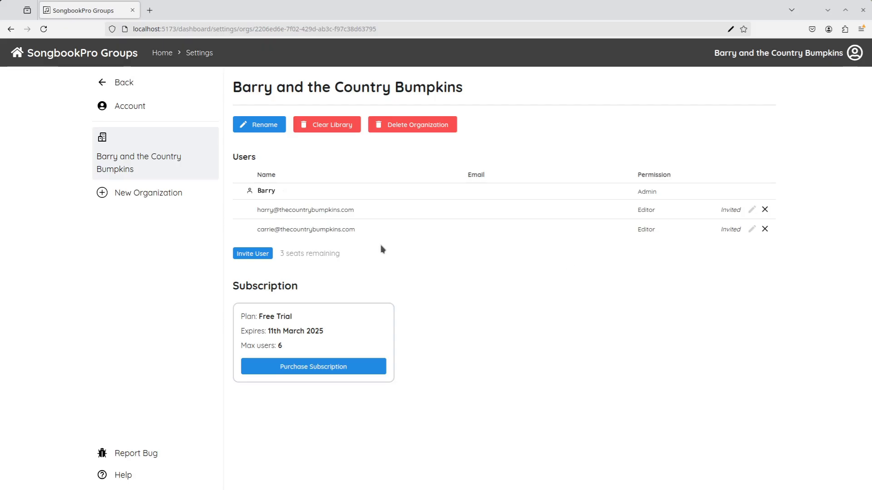
Invite the third bandmate's e-mail with Read only permission, fixing the address ending before sending.
{"action": "left_click", "coordinate": [248, 257]}
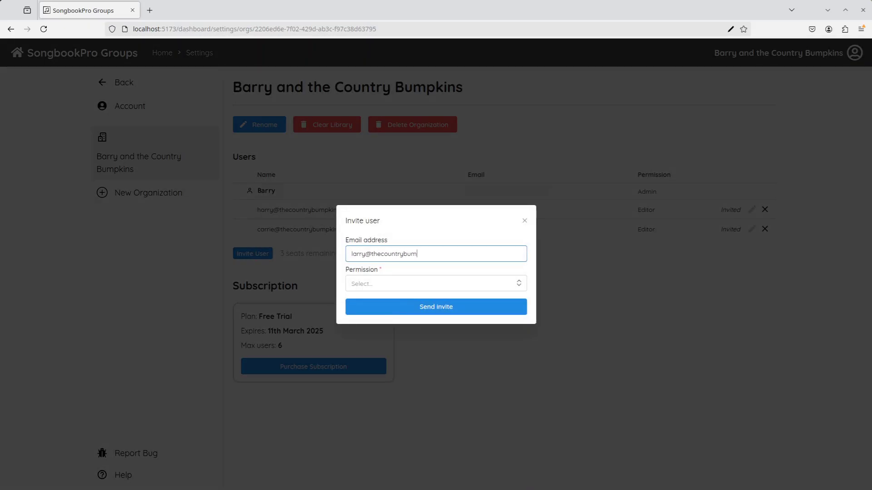
{"action": "left_click", "coordinate": [385, 285]}
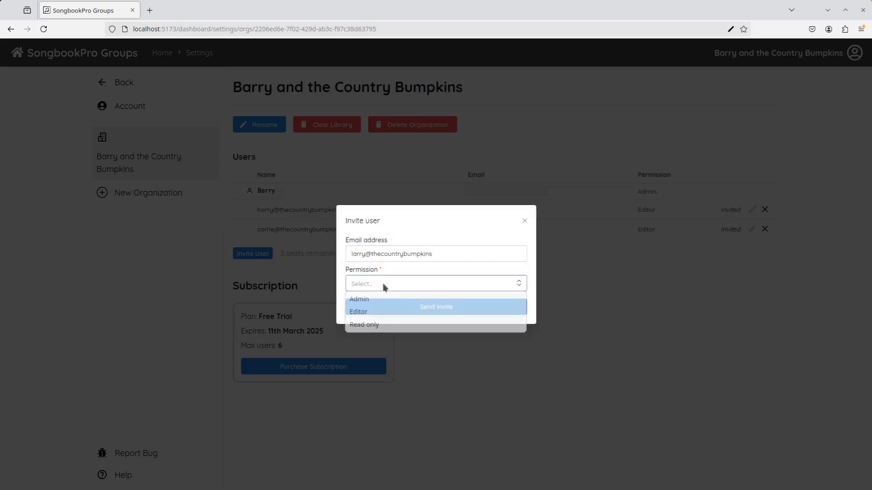
{"action": "left_click", "coordinate": [385, 326]}
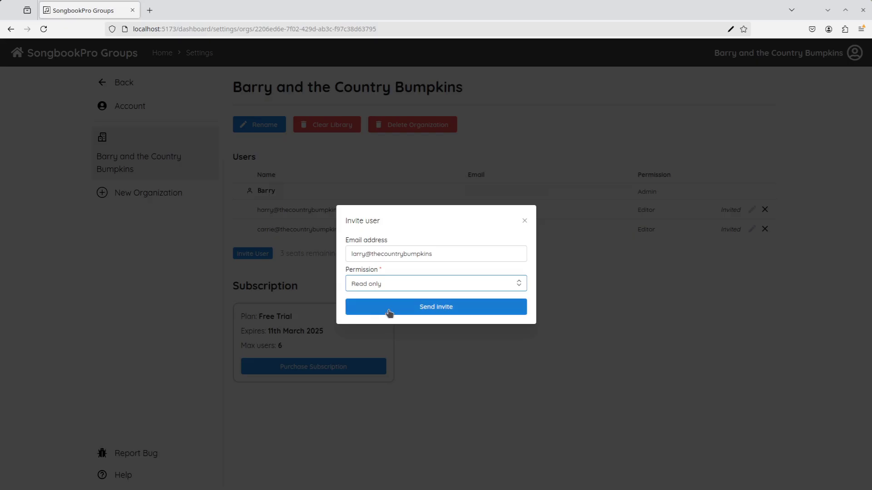
{"action": "left_click", "coordinate": [389, 313]}
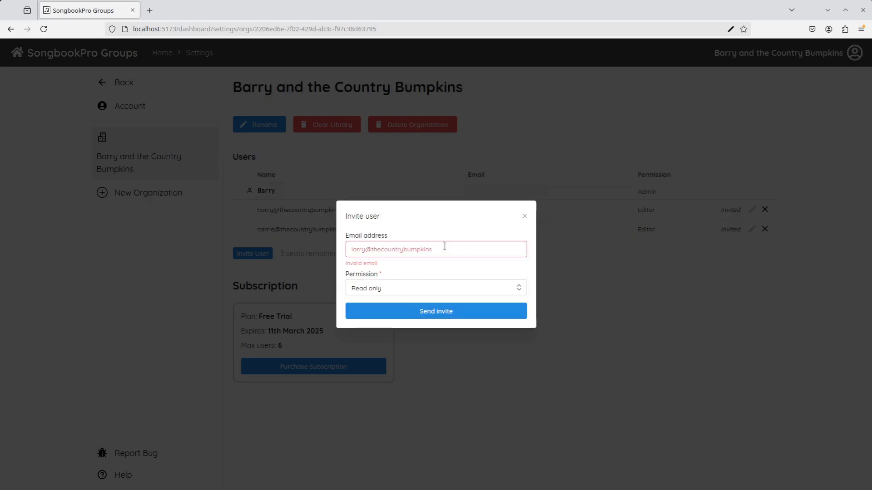
{"action": "type", "text": ".com"}
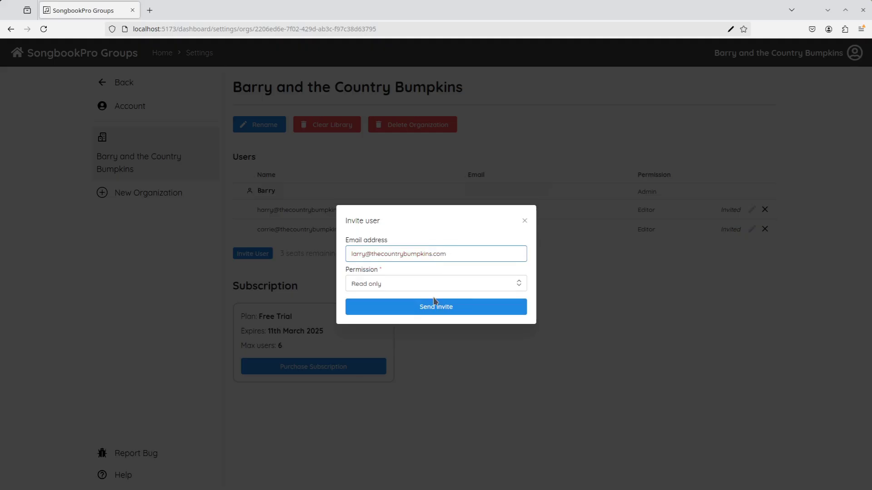
{"action": "left_click", "coordinate": [433, 300]}
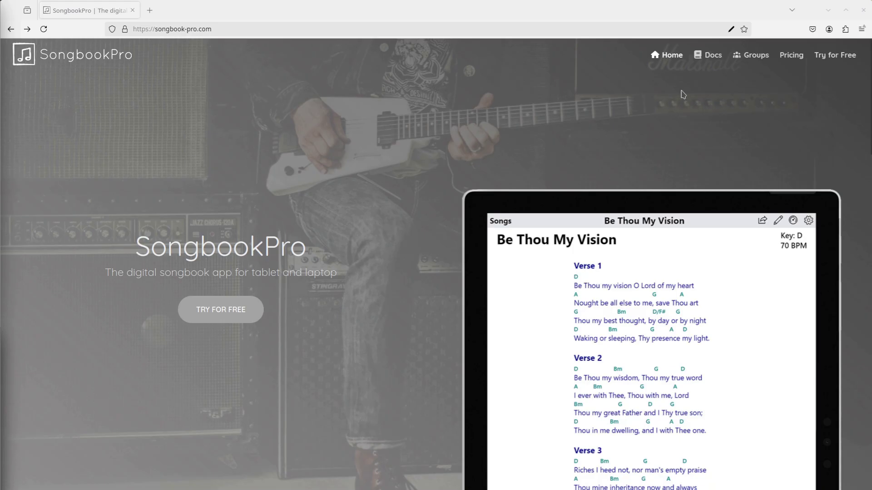
Open the Docs page on the songbook-pro.com website.
{"action": "left_click", "coordinate": [708, 58]}
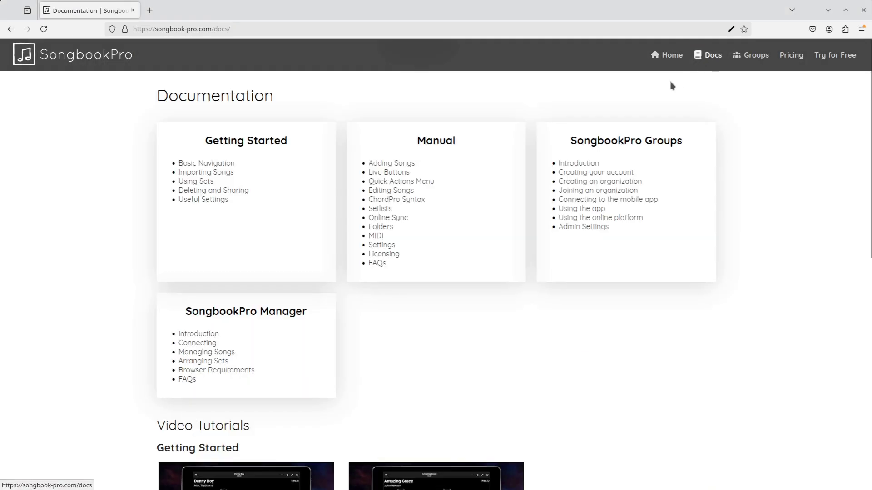